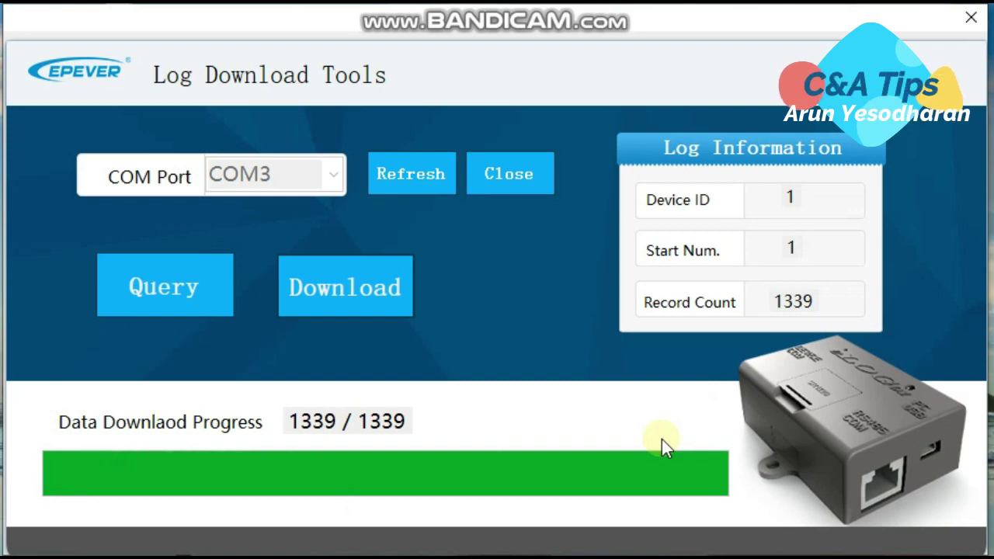
- Close the log download tool and open the DC REPORT TODAY file from the desktop in Excel
left_click(972, 18)
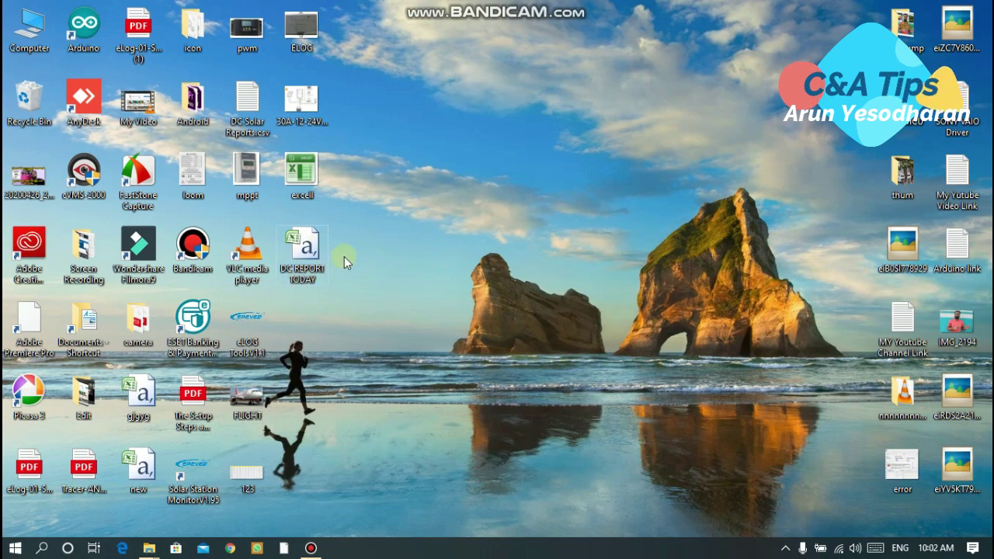
double_click(304, 255)
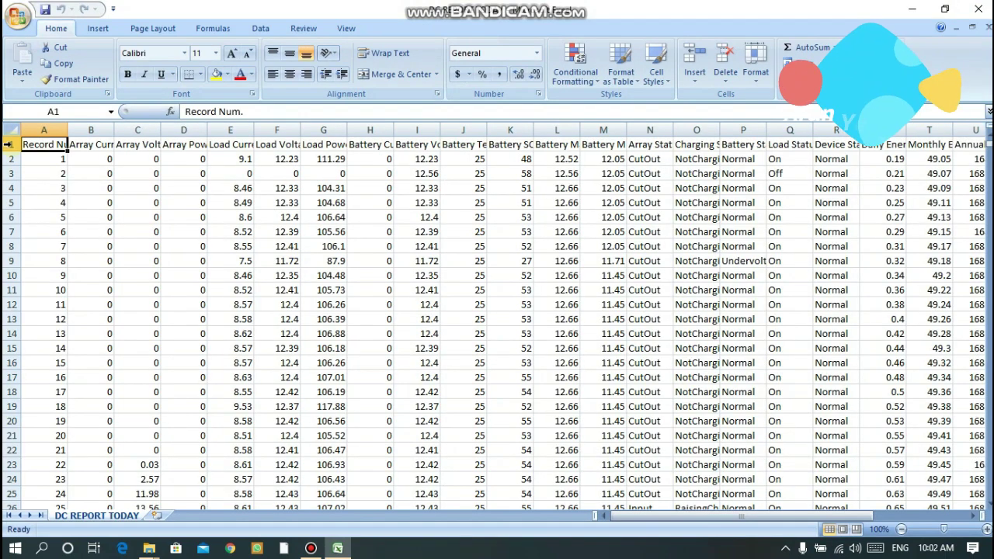
- Fill header row 1 with standard yellow and apply all borders to it
left_click(8, 143)
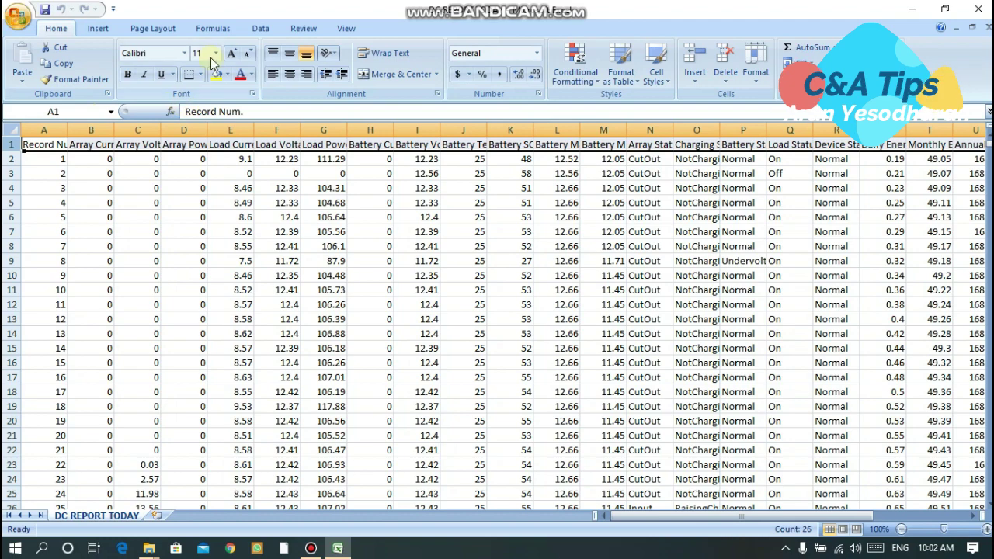
left_click(226, 75)
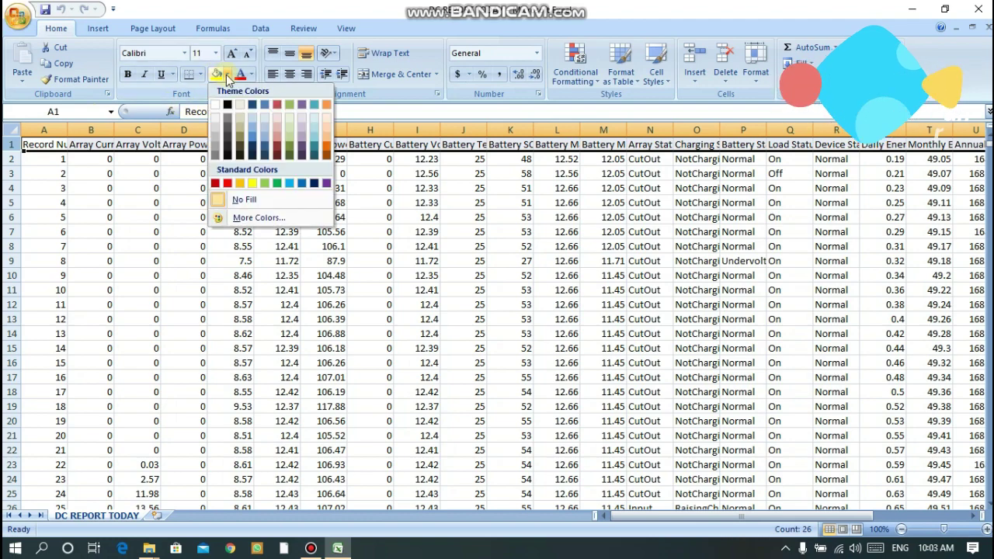
left_click(252, 183)
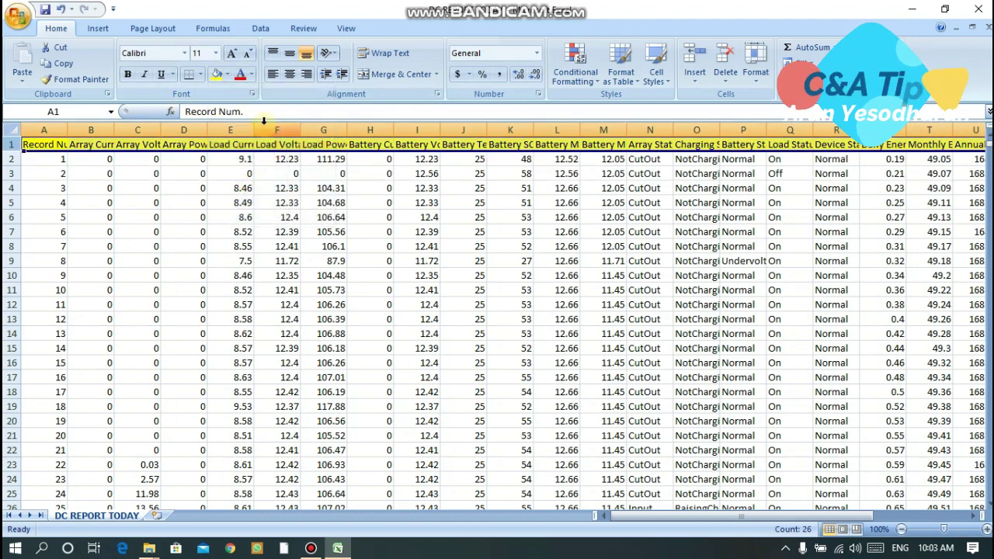
left_click(200, 75)
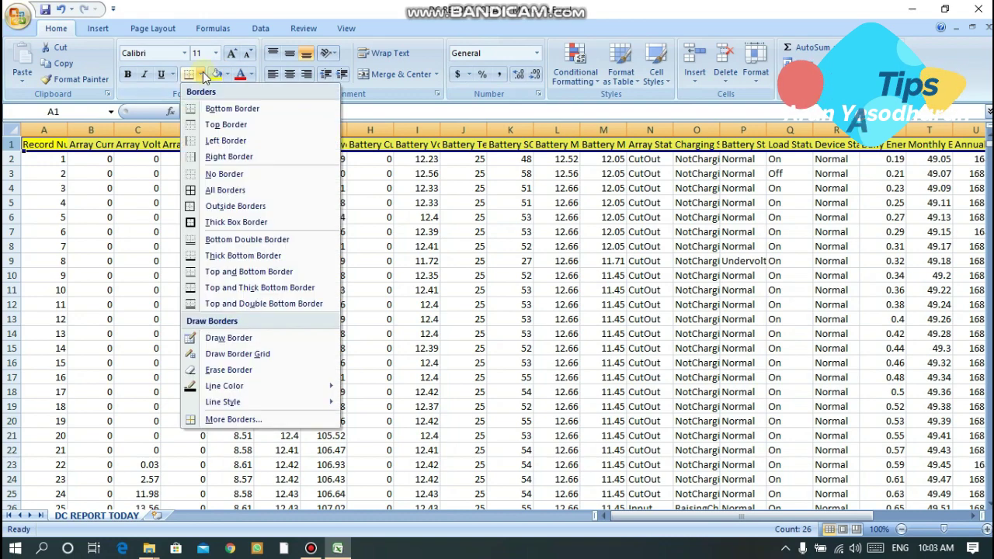
left_click(226, 191)
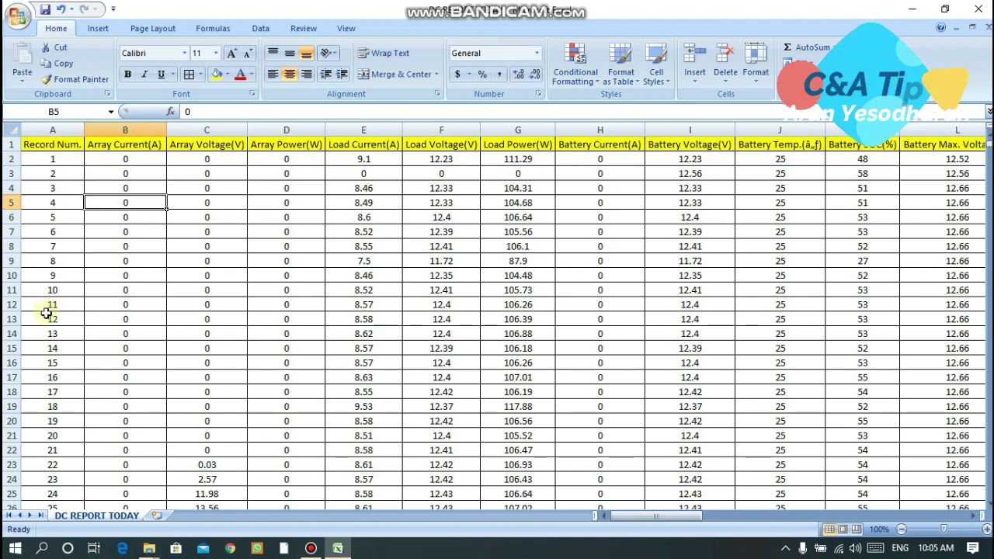
- Examine the array, load and battery reading columns from Array Current(A) across to Battery SOC(%)
left_click_drag(124, 217, 124, 188)
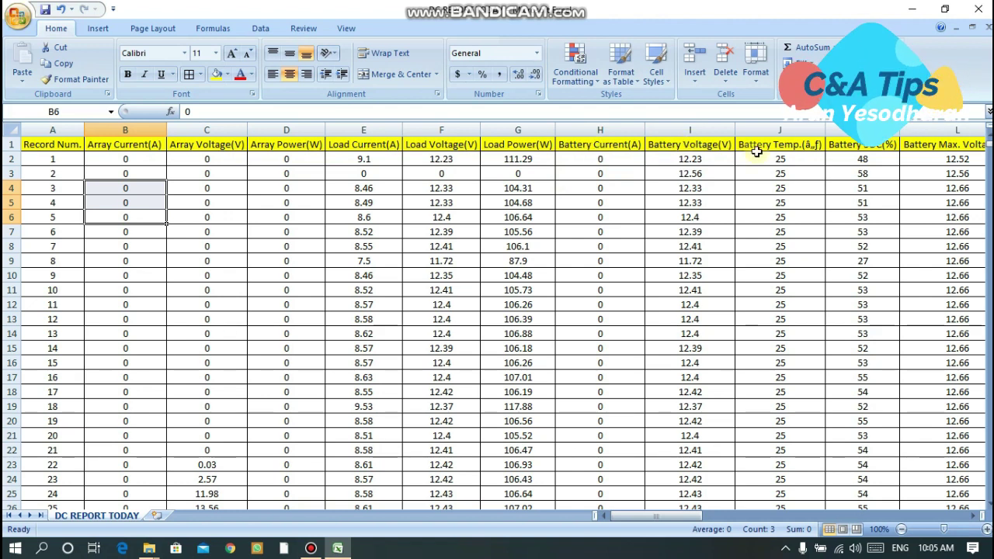
key("Right")
key("Right")
key("Right")
key("Right")
key("Right")
key("Right")
key("Right")
key("Right")
key("Right")
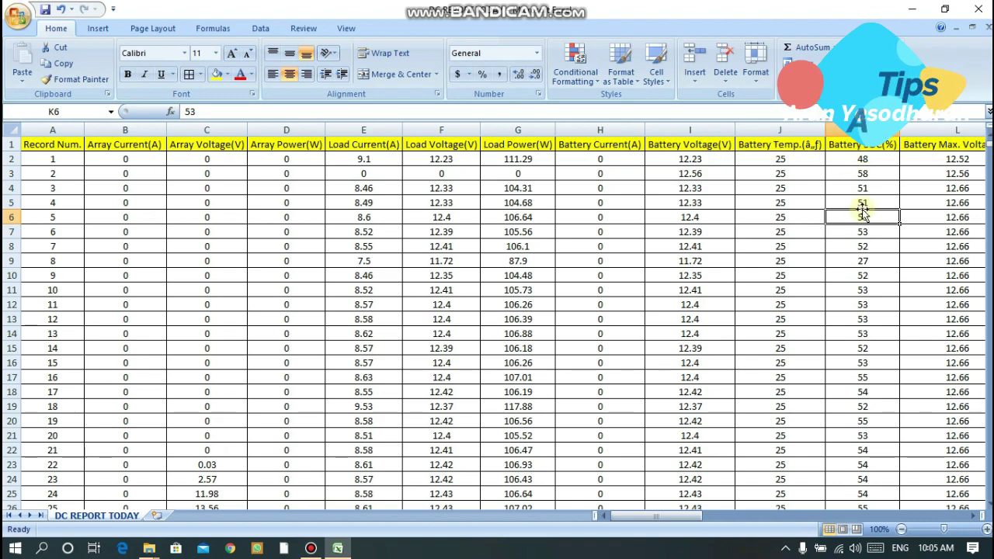
- Examine the battery maximum and minimum voltage columns and the array, charging, battery, load and device status columns
key("Right")
key("Right")
key("Right")
key("Right")
key("Right")
key("Right")
key("Right")
key("Right")
key("Right")
key("Left")
key("Left")
key("Left")
key("Left")
key("Left")
key("Left")
key("Left")
key("Left")
key("Left")
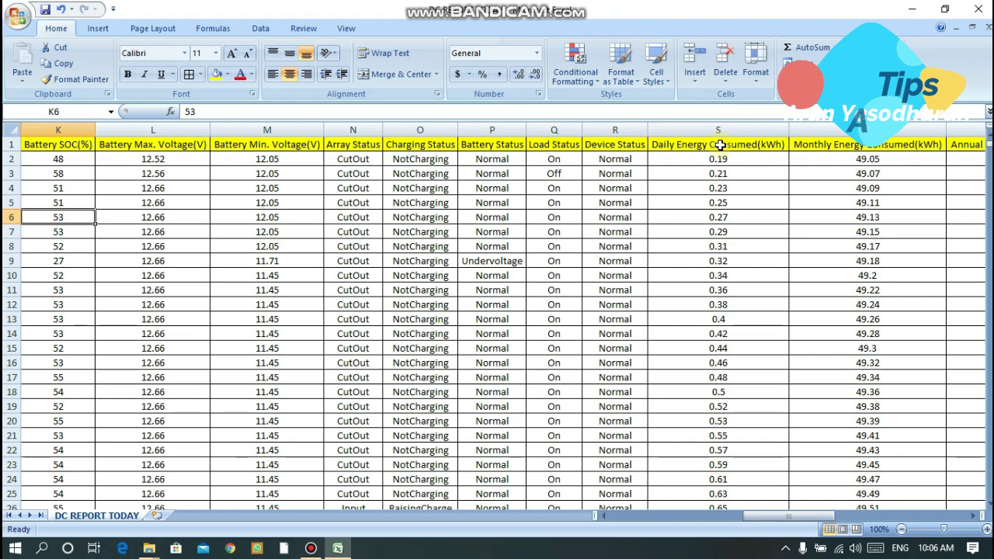
- Examine the daily, monthly, annual and total energy consumed and generated columns, through to the unlabelled timestamp column AA
key("Right")
key("Right")
key("Right")
key("Right")
key("Right")
key("Right")
key("Right")
key("Right")
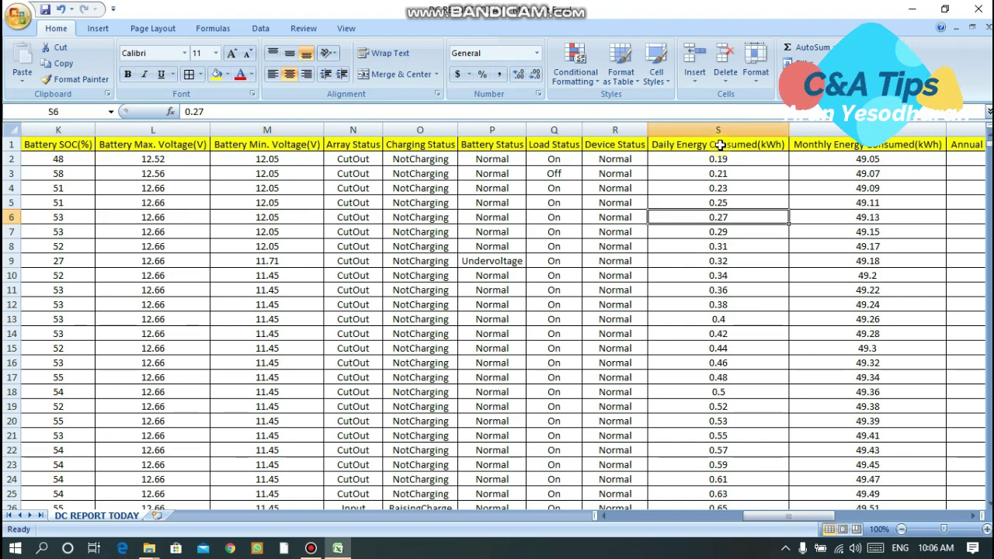
key("Right")
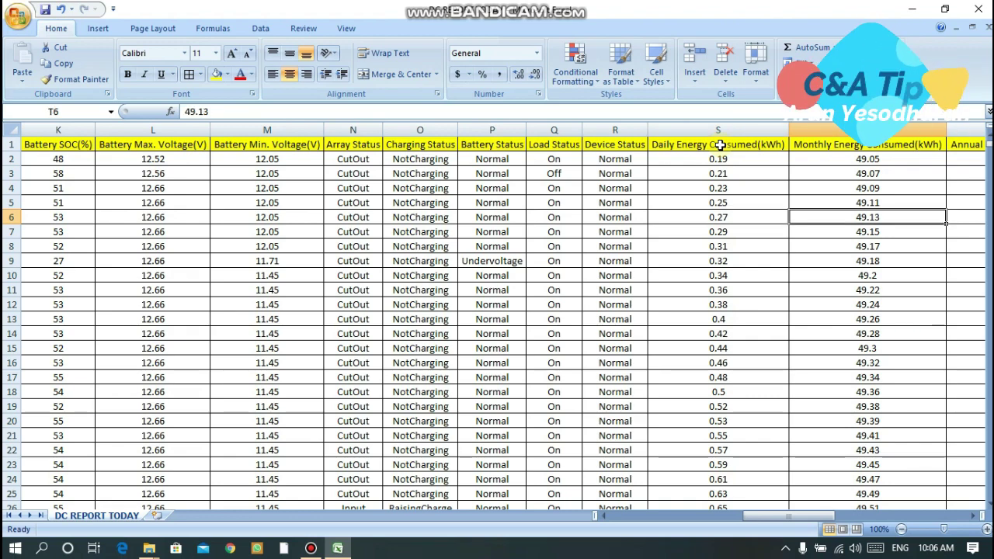
key("Right")
key("Right")
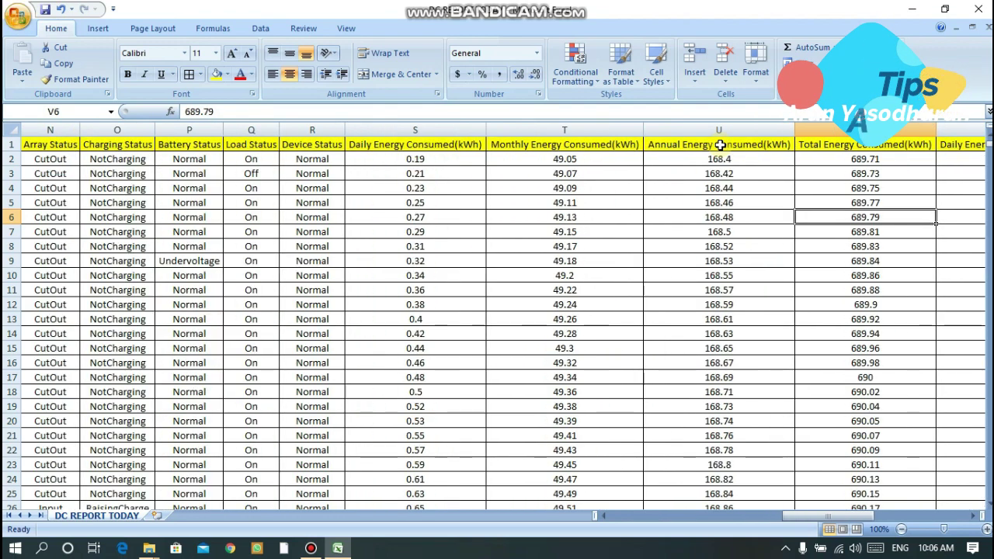
key("Right")
key("Right")
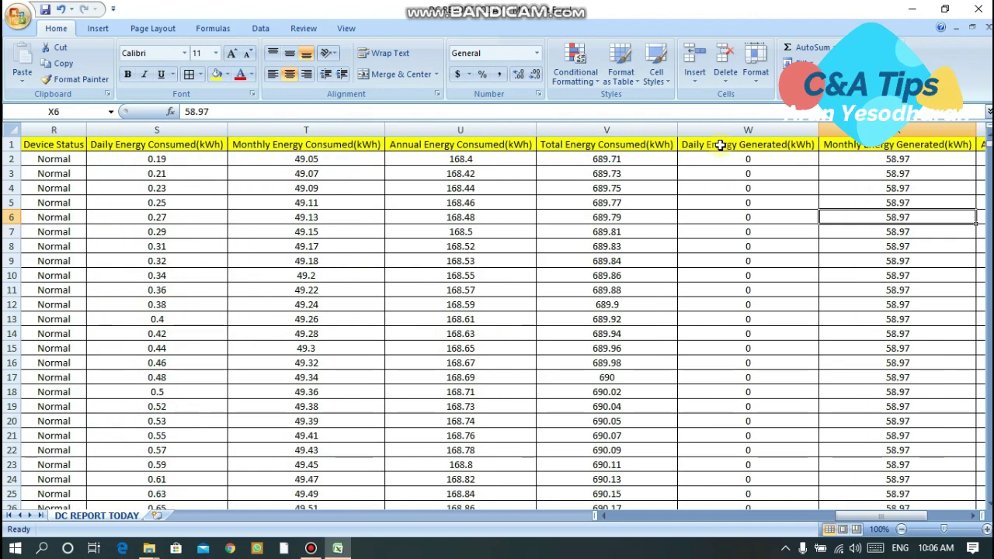
key("Right")
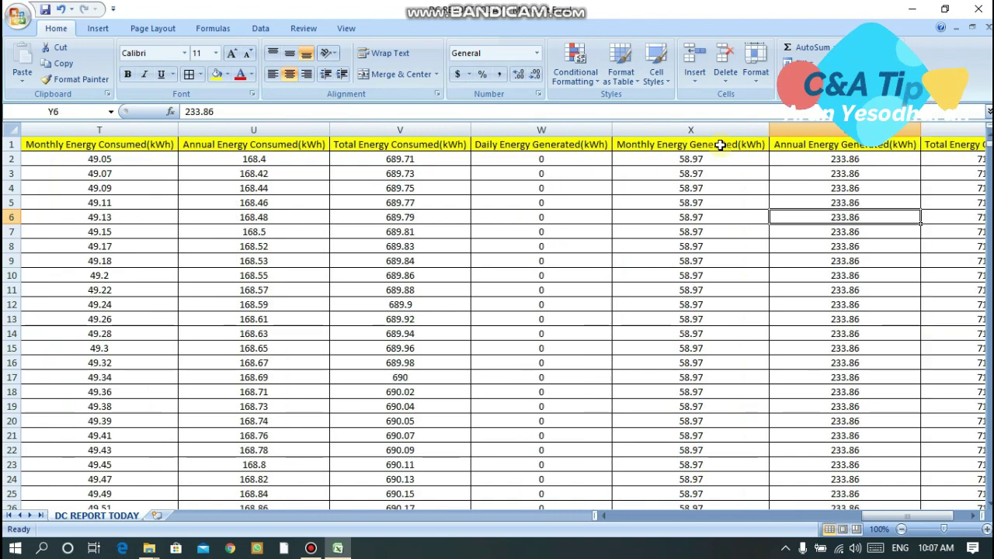
key("Right")
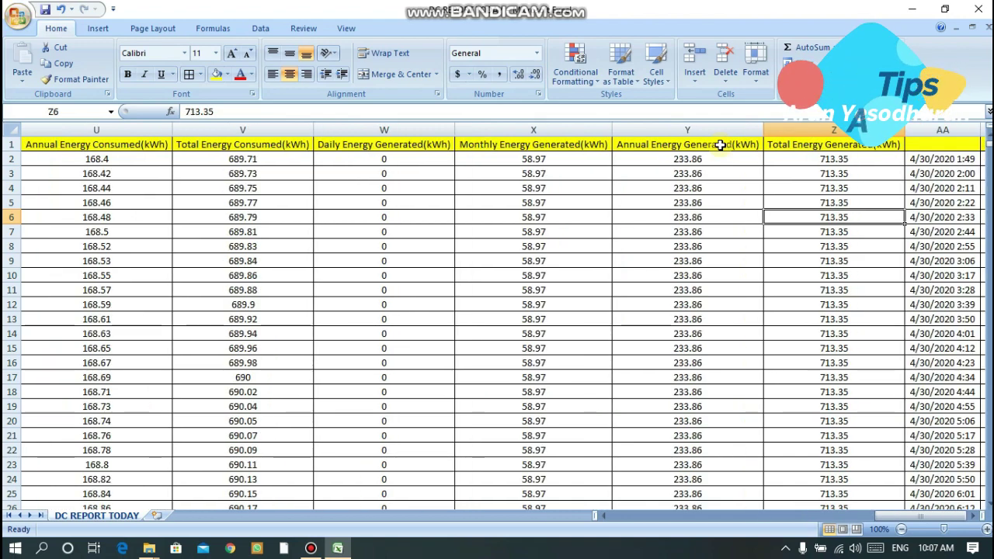
key("Right")
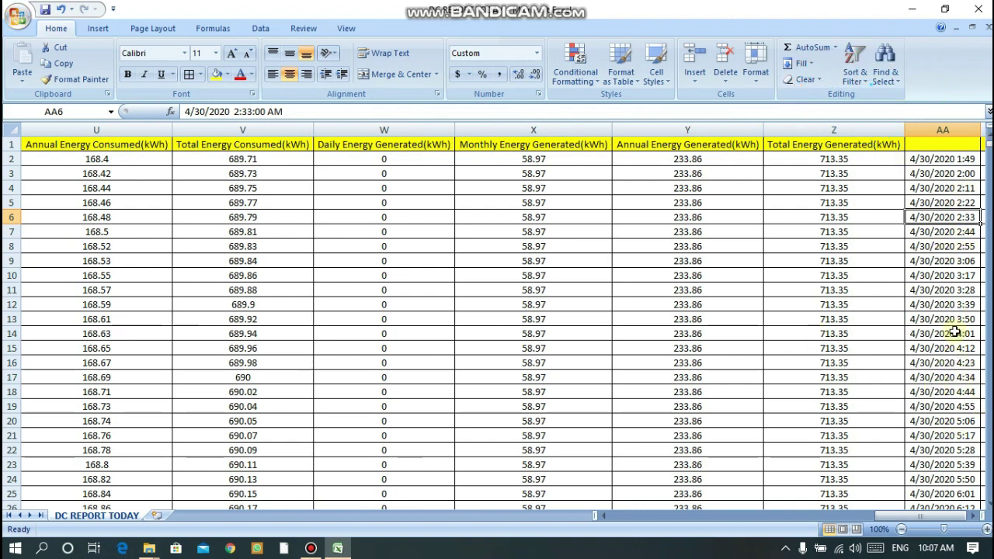
- Cut the timestamp column AA and paste it over the Record Num. column A
left_click(948, 128)
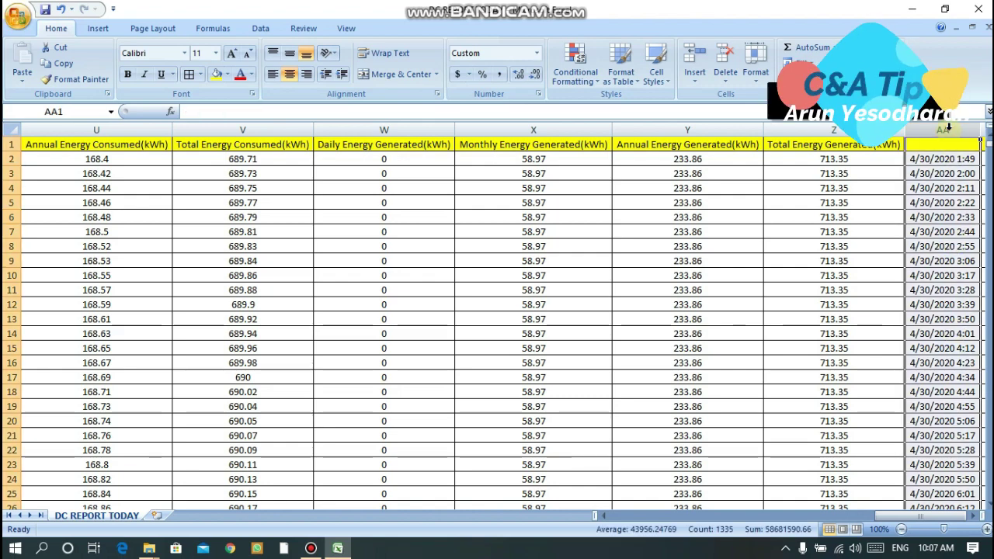
right_click(950, 132)
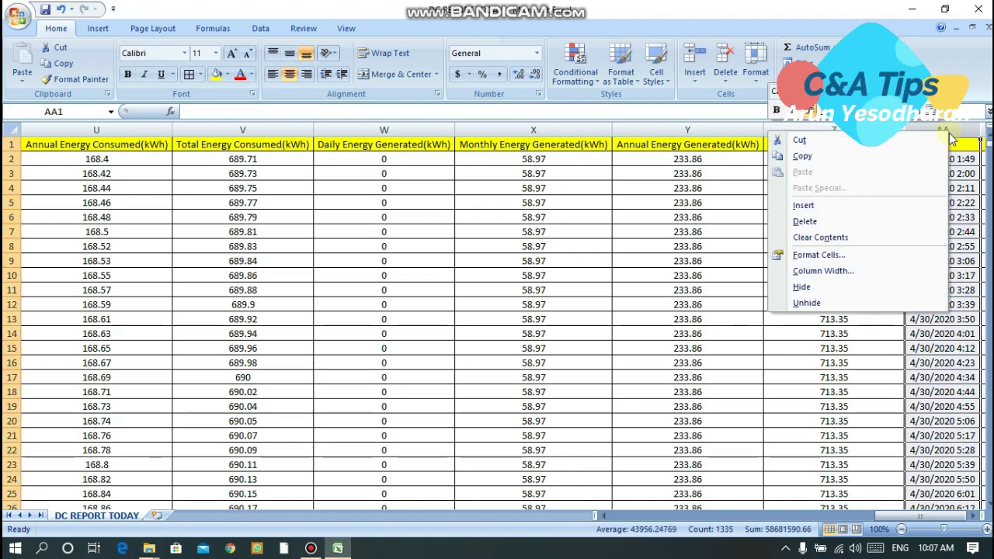
left_click(838, 145)
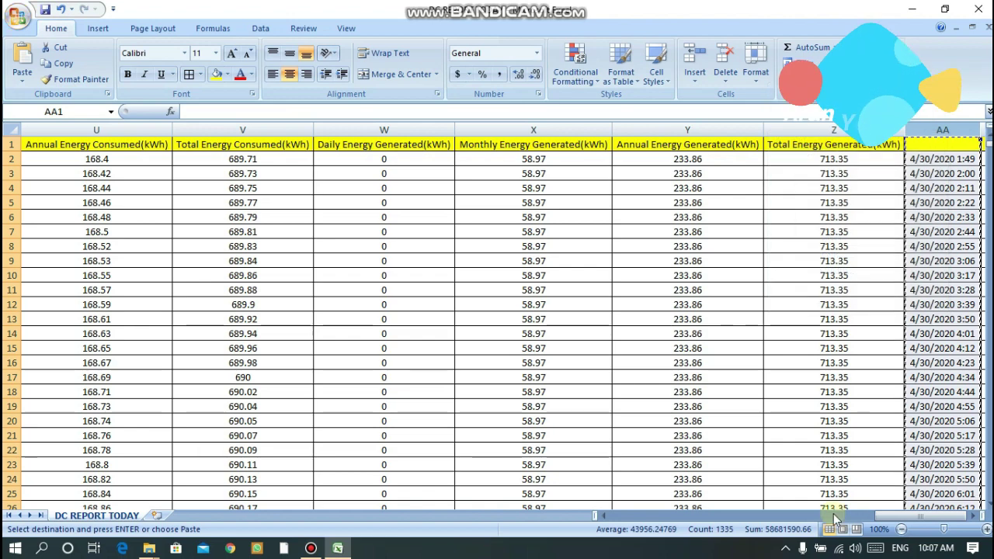
left_click_drag(913, 515, 619, 531)
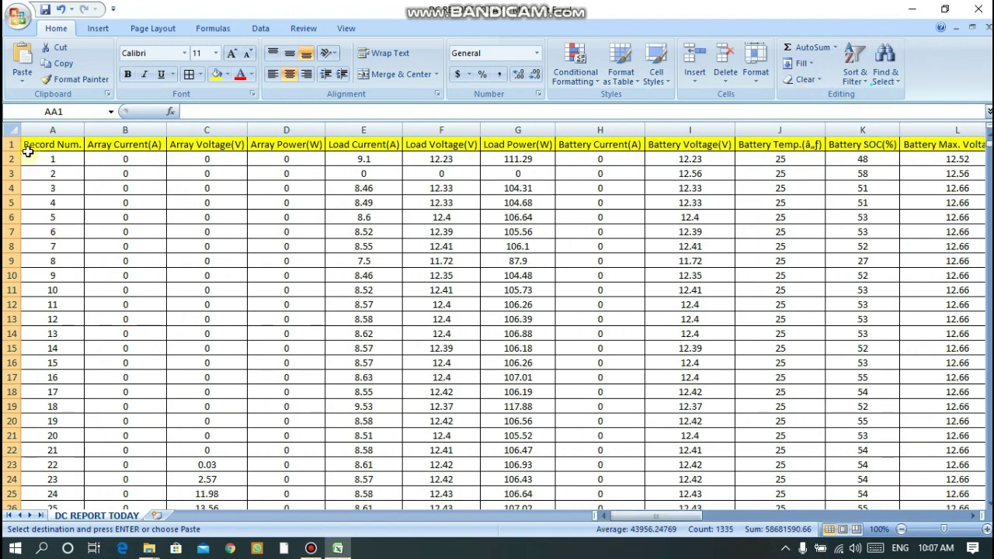
left_click(36, 126)
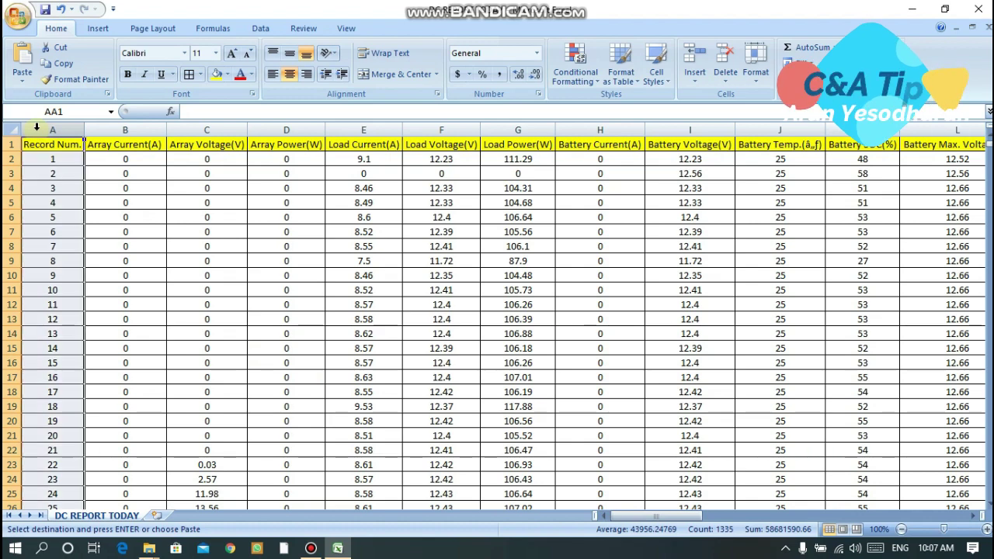
right_click(37, 127)
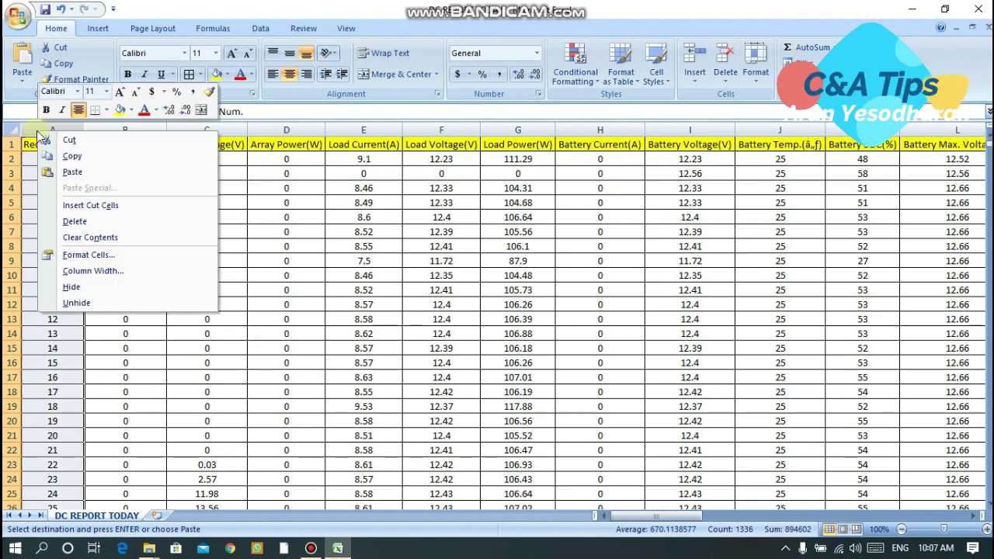
left_click(72, 172)
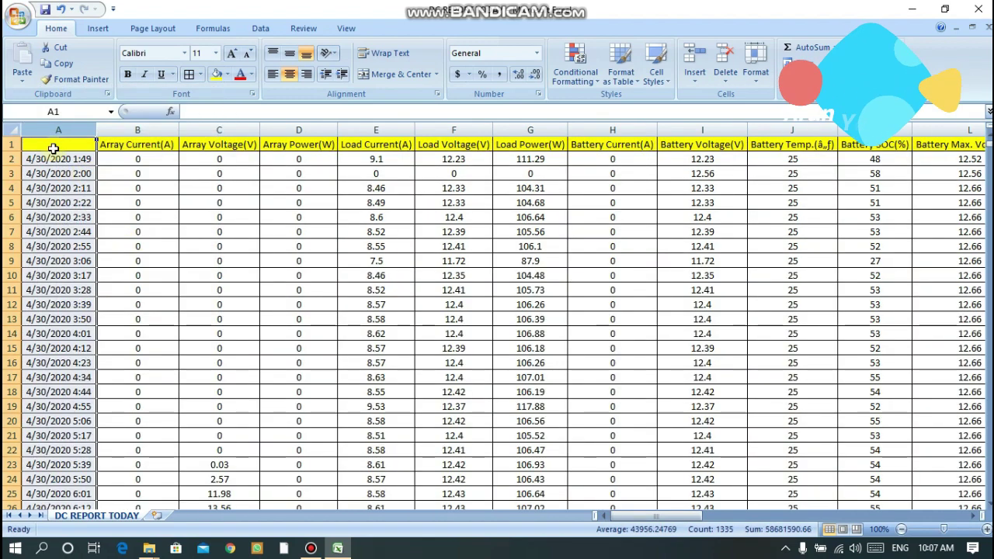
- Enter the heading "Date" in cell A1 above the timestamps
right_click(59, 259)
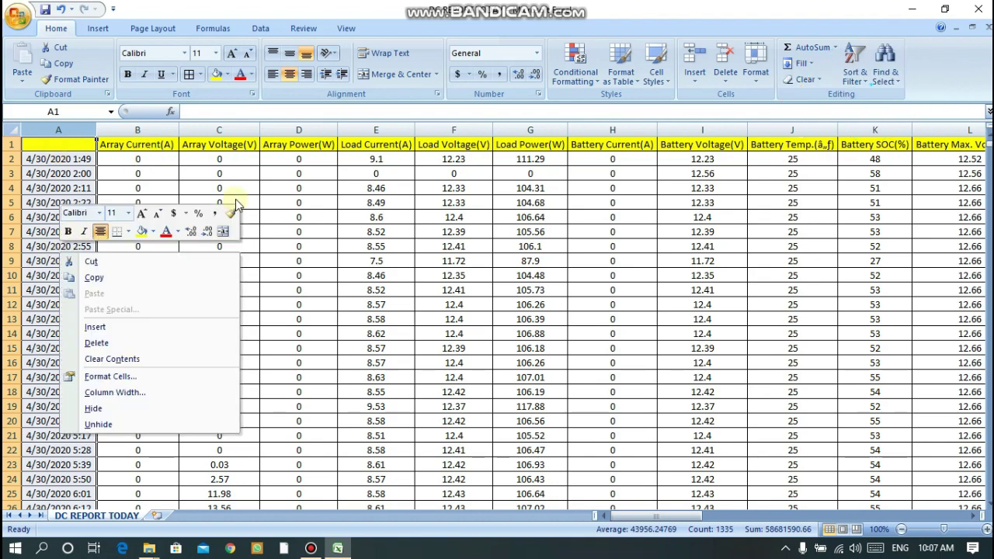
key("Escape")
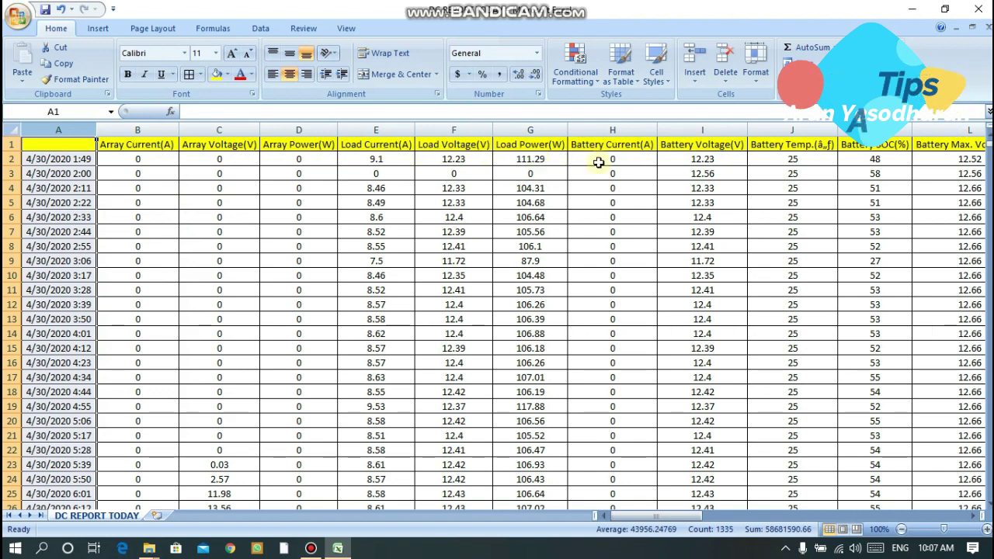
double_click(54, 147)
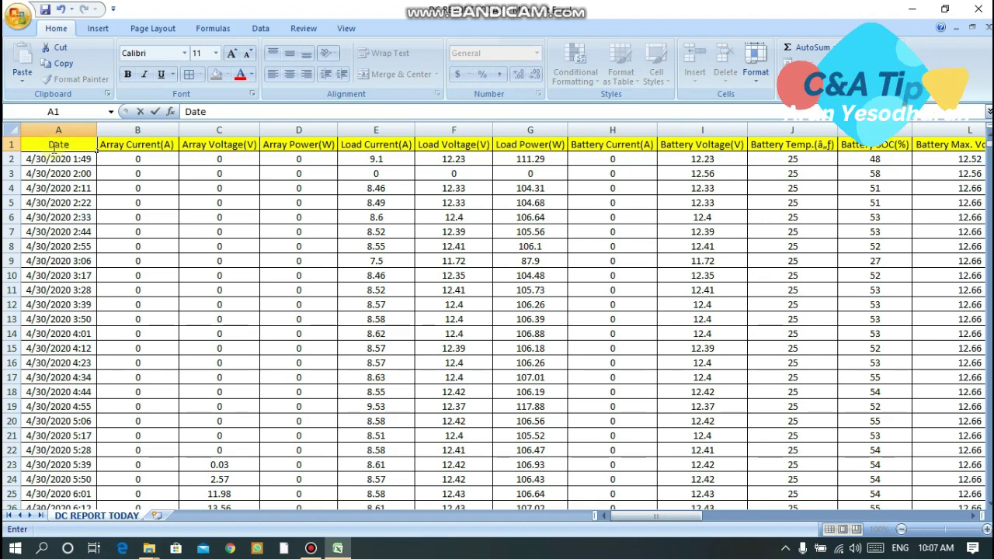
left_click(206, 199)
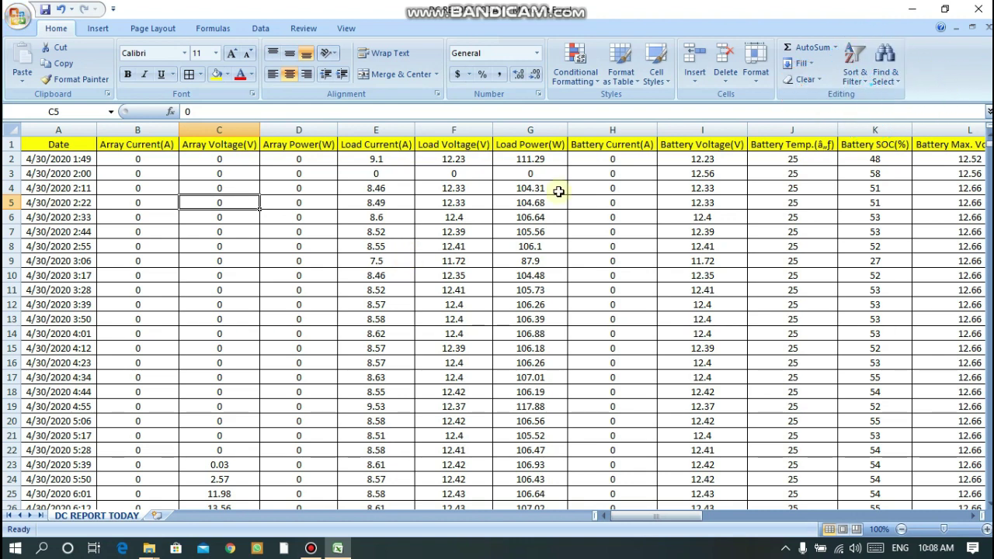
- Turn on filtering for the table and filter the Array Current(A) column to only the highest value, 27.92
left_click(858, 70)
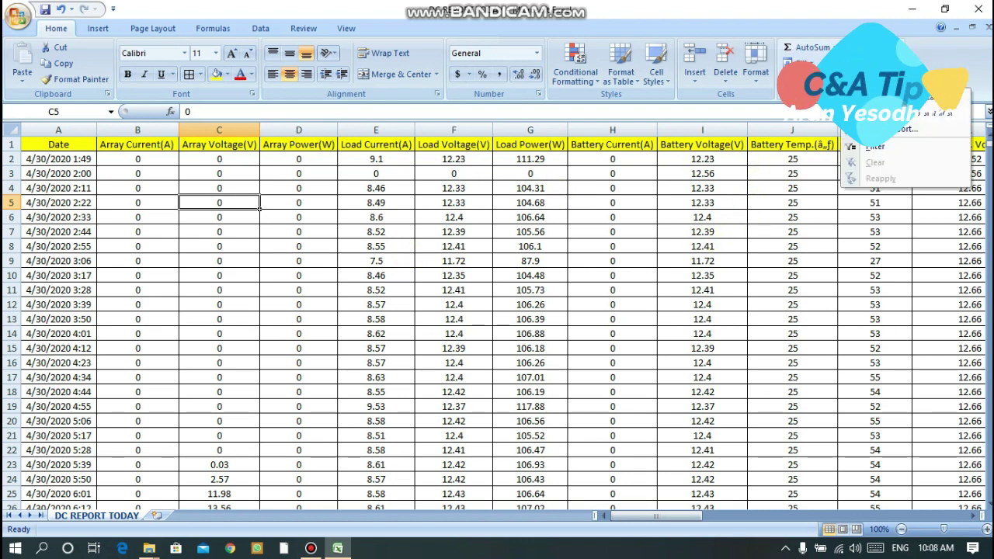
left_click(874, 146)
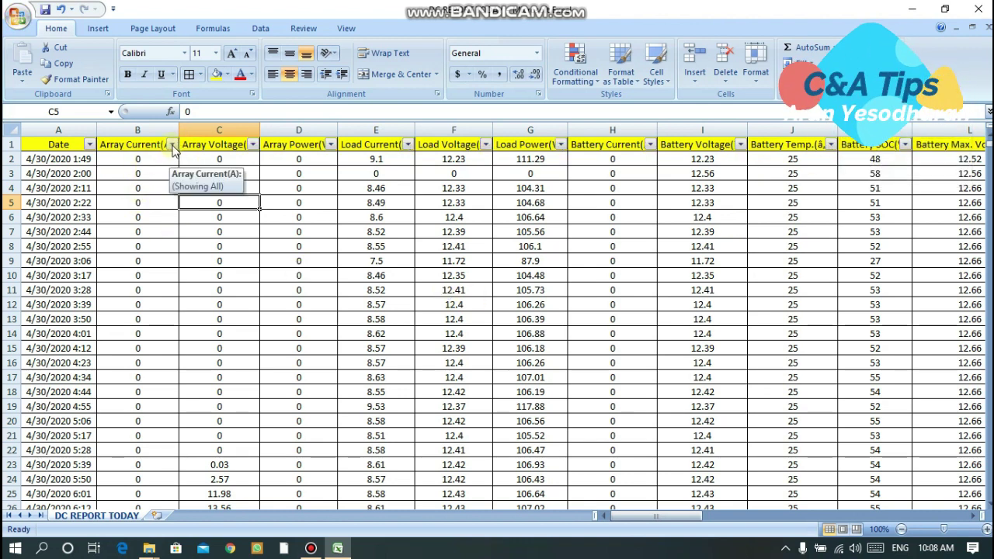
left_click(171, 145)
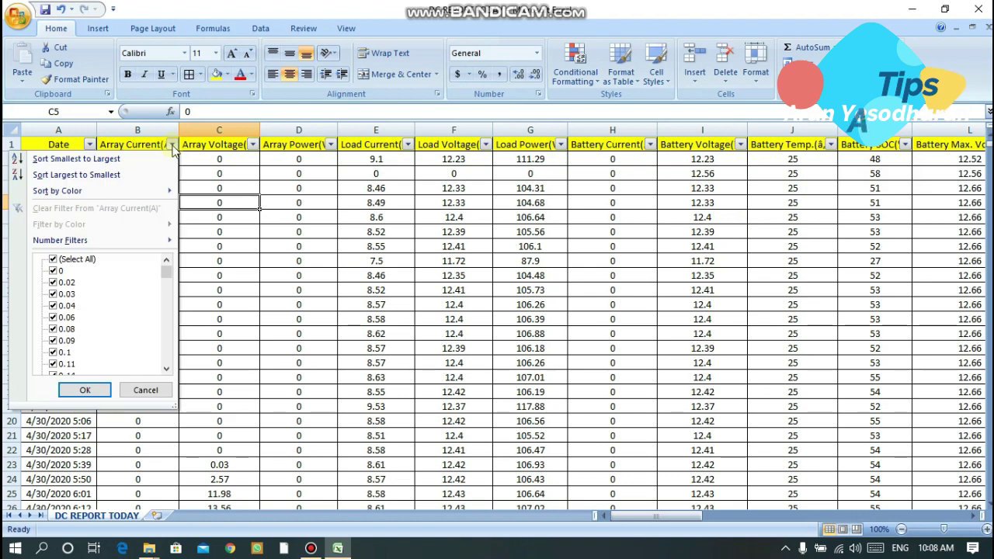
left_click(69, 262)
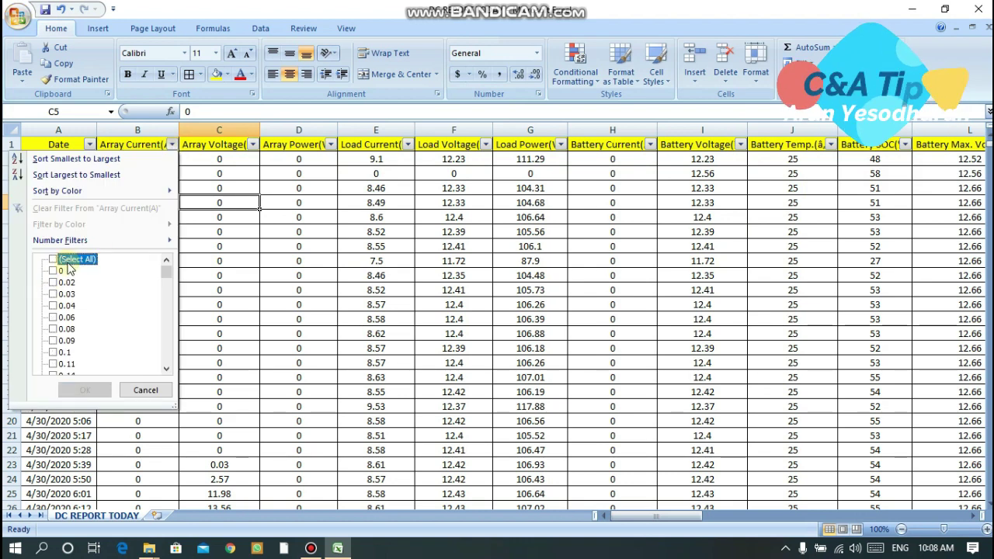
left_click_drag(169, 272, 169, 382)
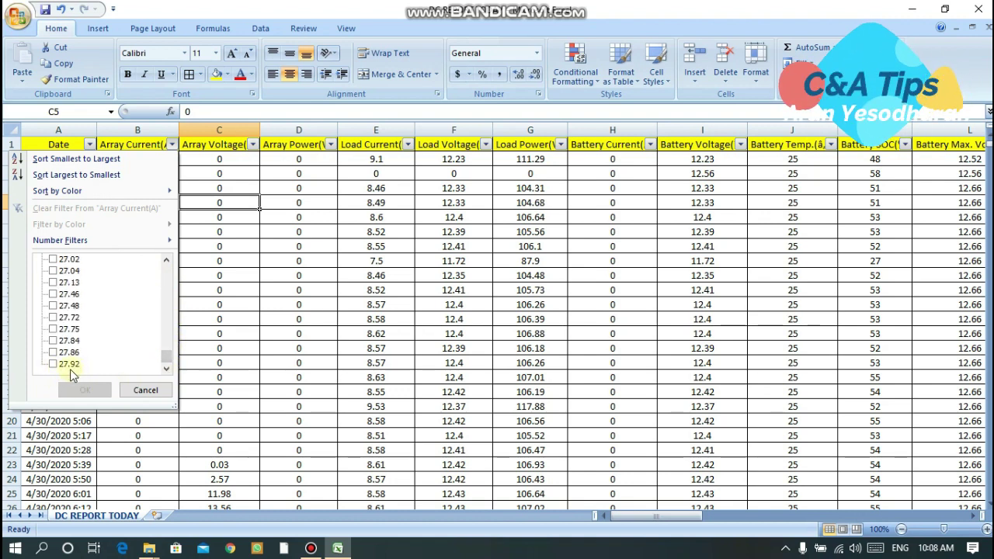
left_click(54, 364)
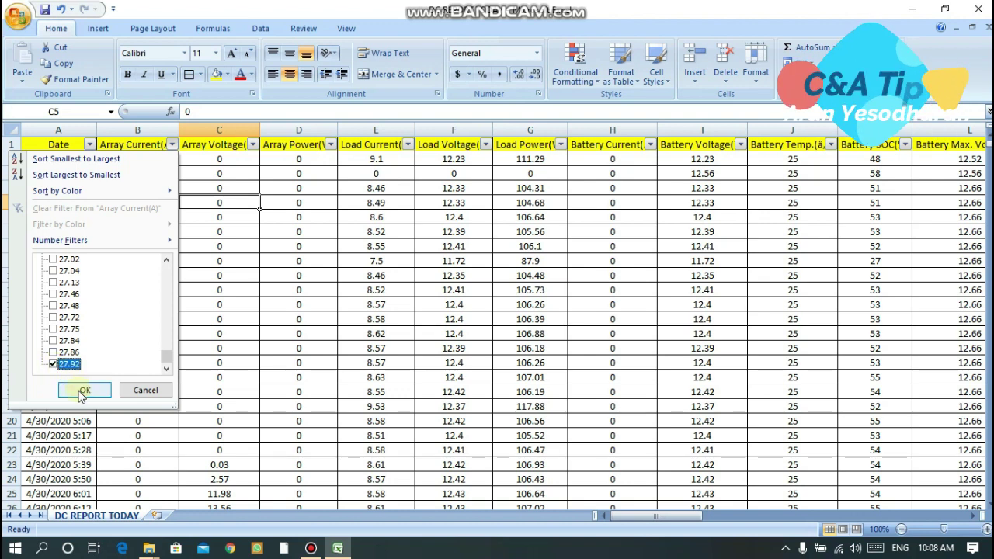
left_click(82, 391)
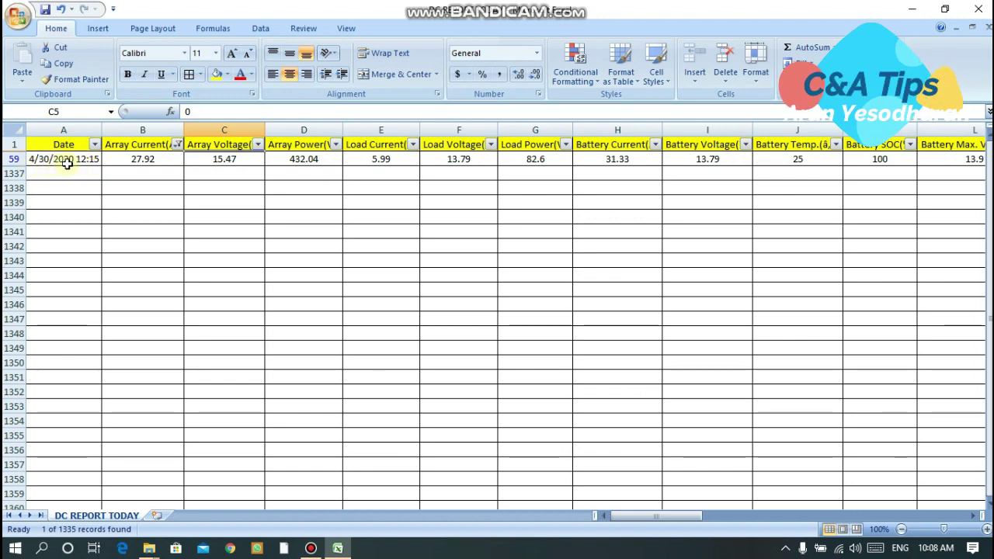
- Highlight the Array Current(A) and Battery Current cells of the filtered record in row 59 with yellow fill
left_click(122, 159)
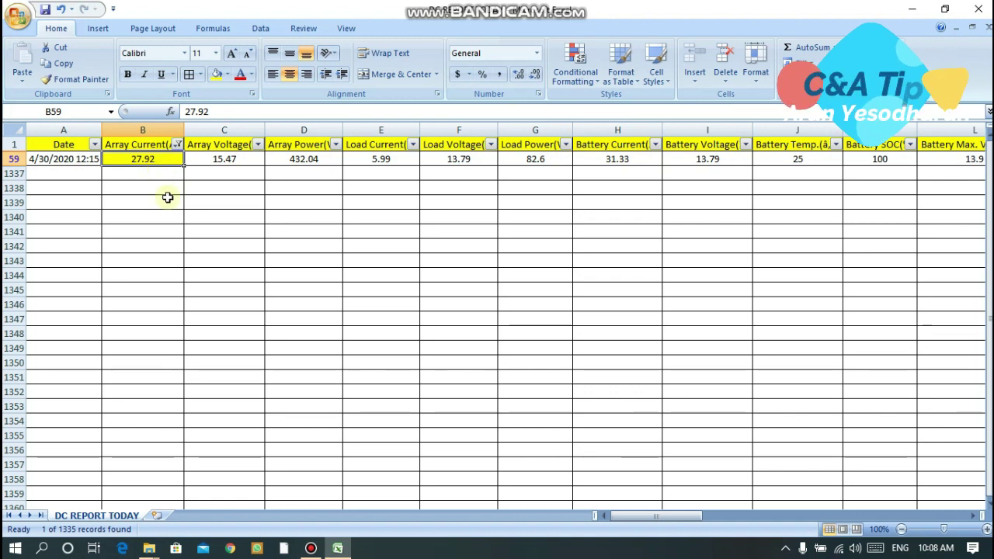
left_click(620, 160)
key("F4")
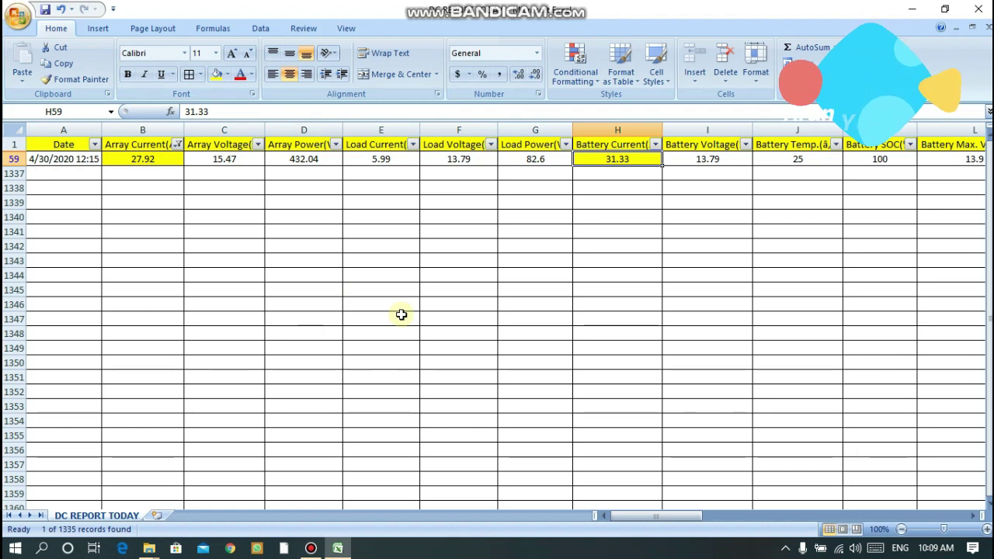
- Reselect all values in the Array Current(A) filter to show every record again
left_click(177, 144)
left_click(63, 257)
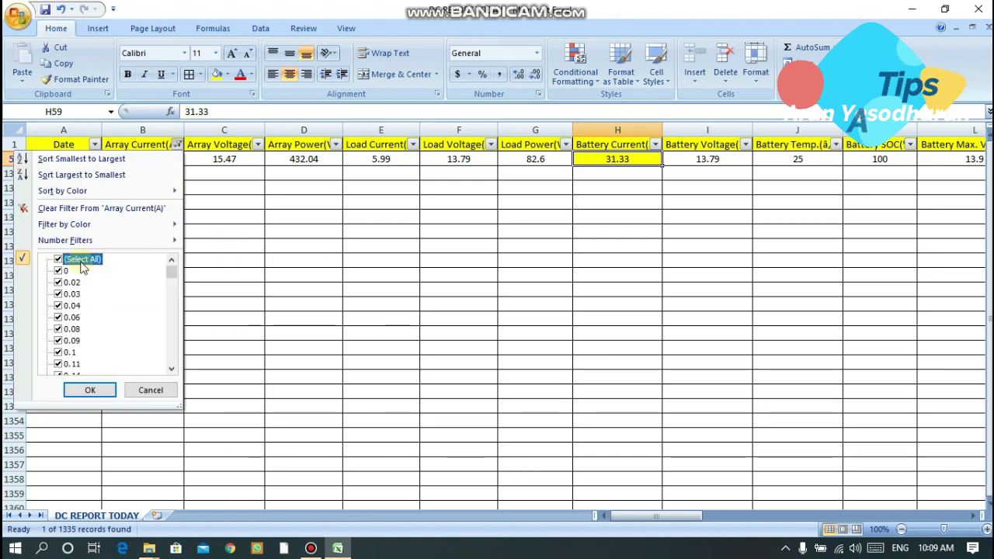
left_click(85, 388)
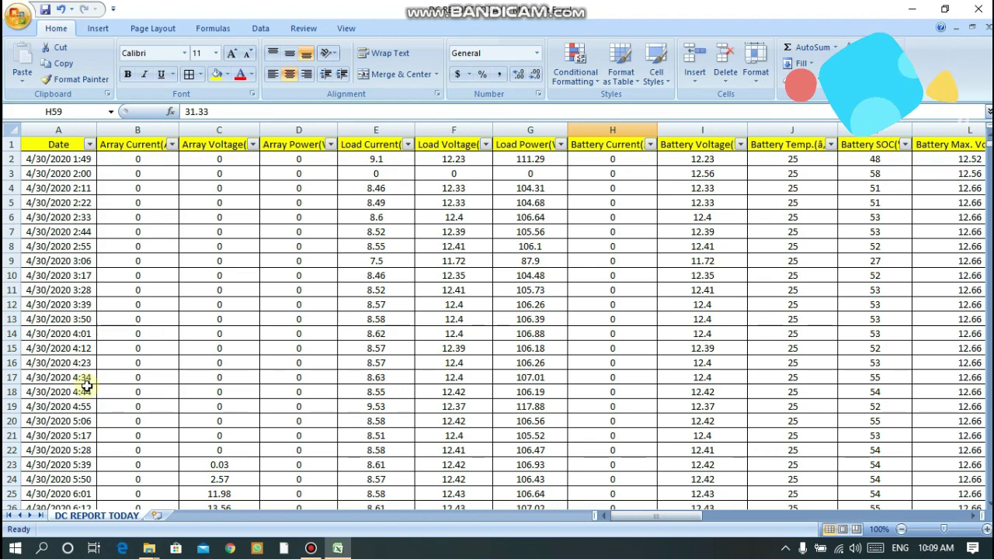
left_click(171, 144)
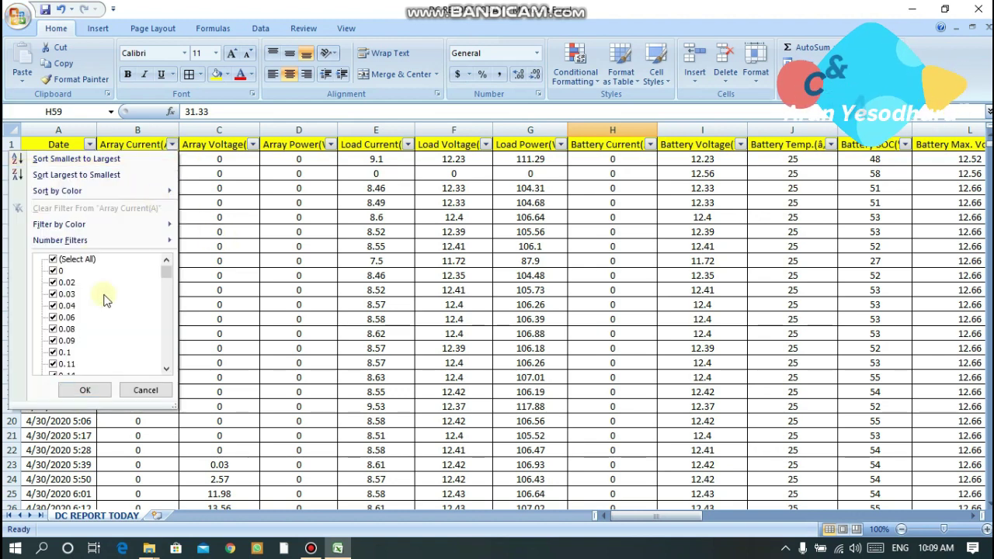
left_click(53, 260)
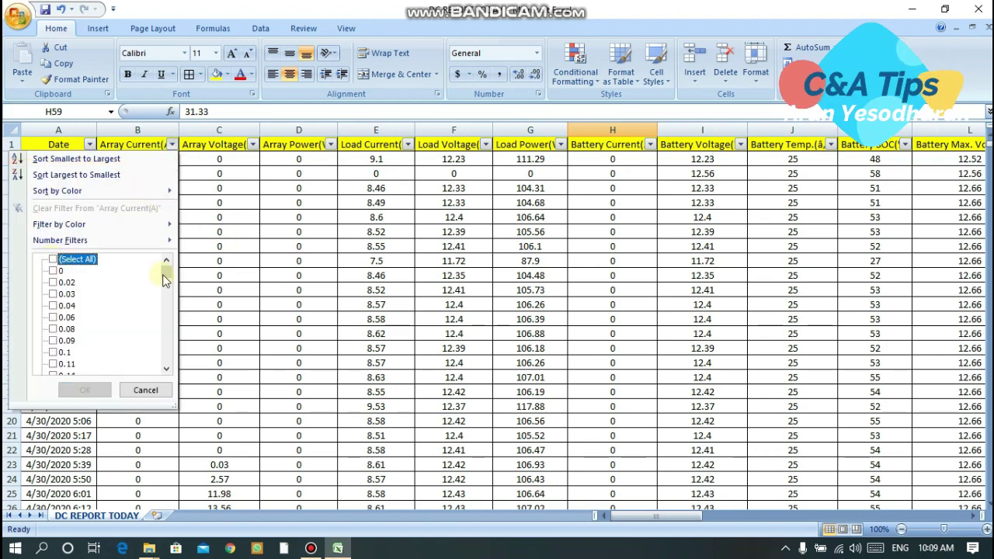
left_click_drag(172, 276, 163, 369)
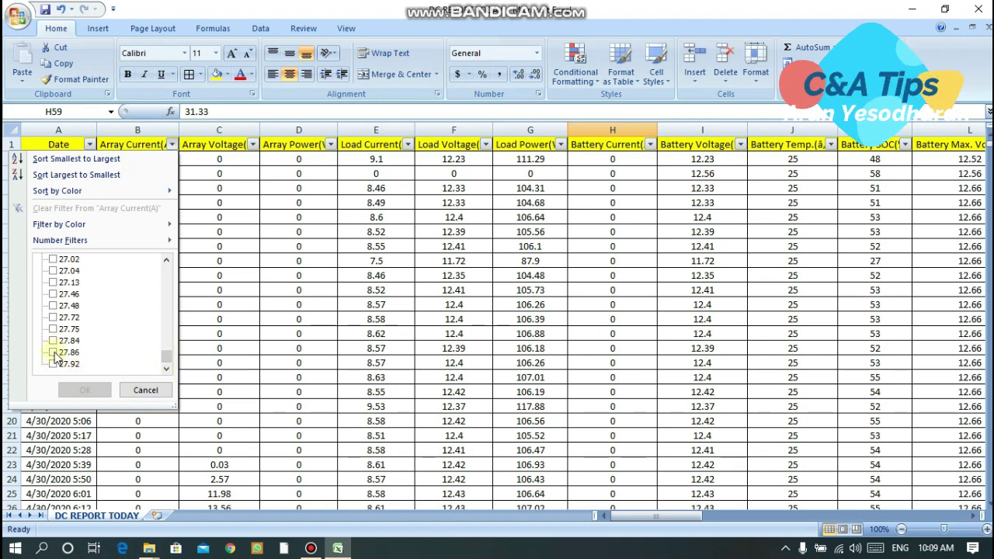
left_click(145, 389)
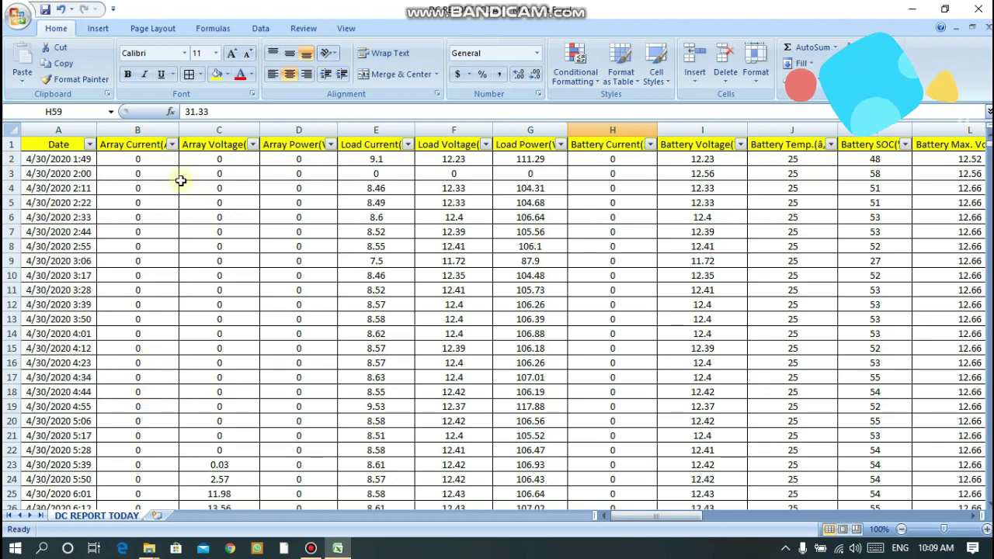
left_click(172, 145)
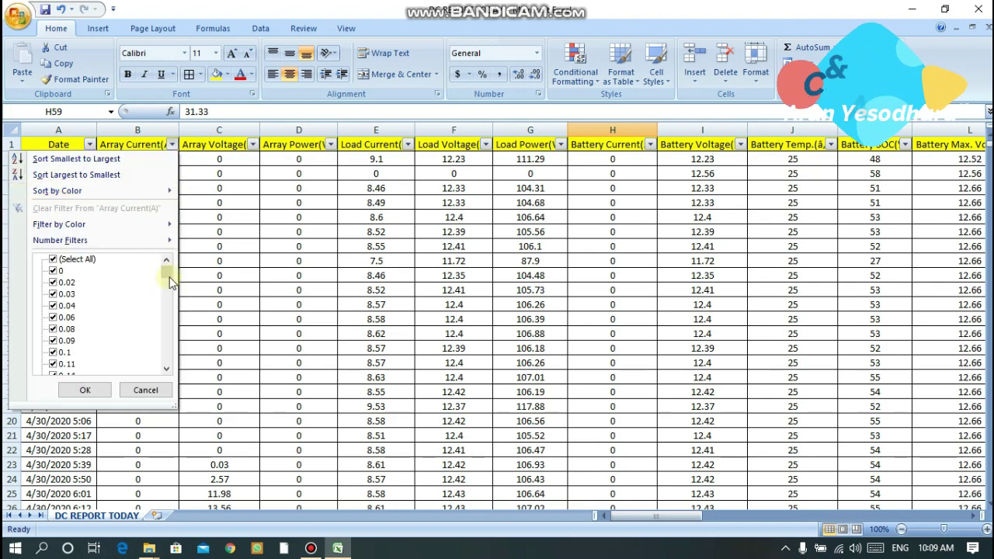
left_click(160, 389)
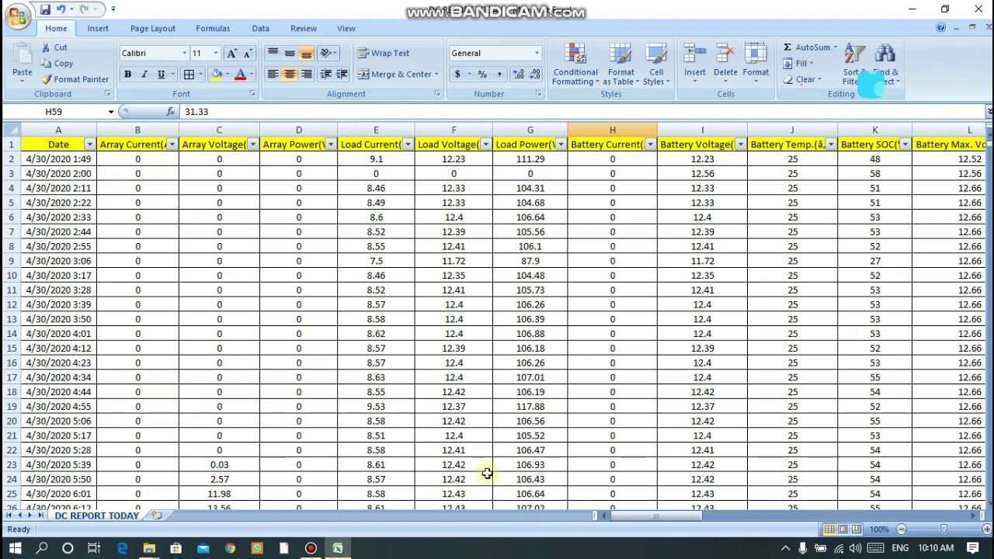
left_click_drag(630, 518, 652, 518)
left_click(687, 508)
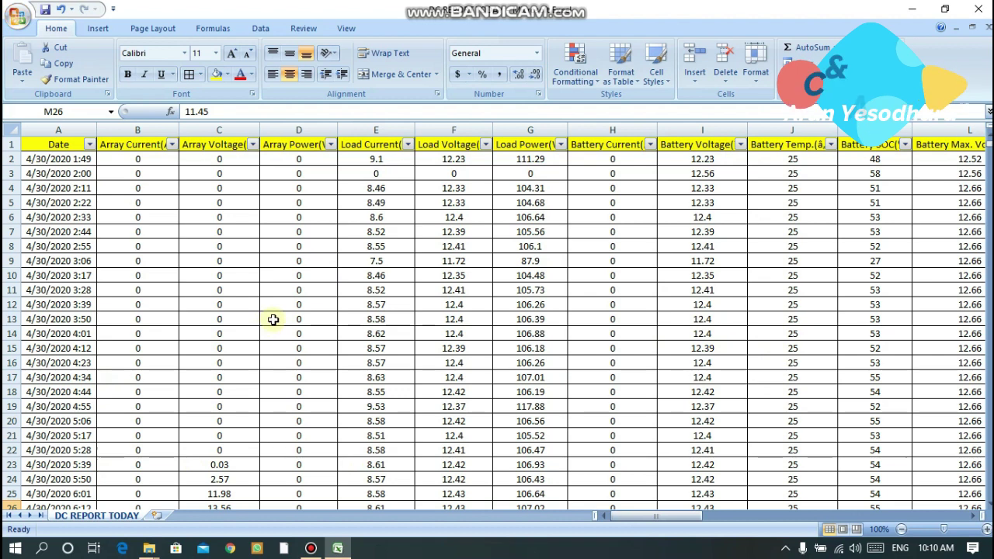
- Filter the Array Power(W) column to only the highest value, 443.75
left_click(331, 145)
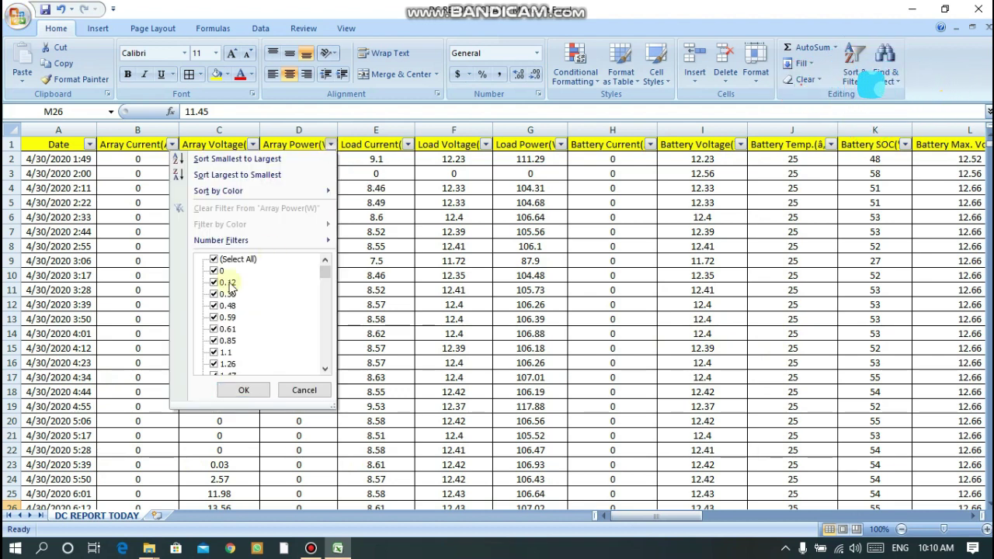
left_click(220, 258)
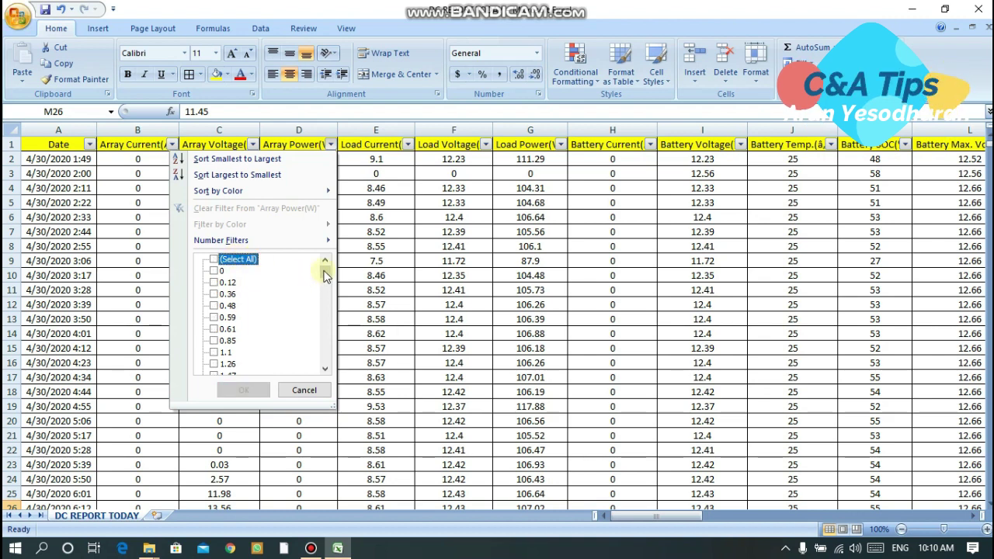
left_click_drag(325, 276, 325, 357)
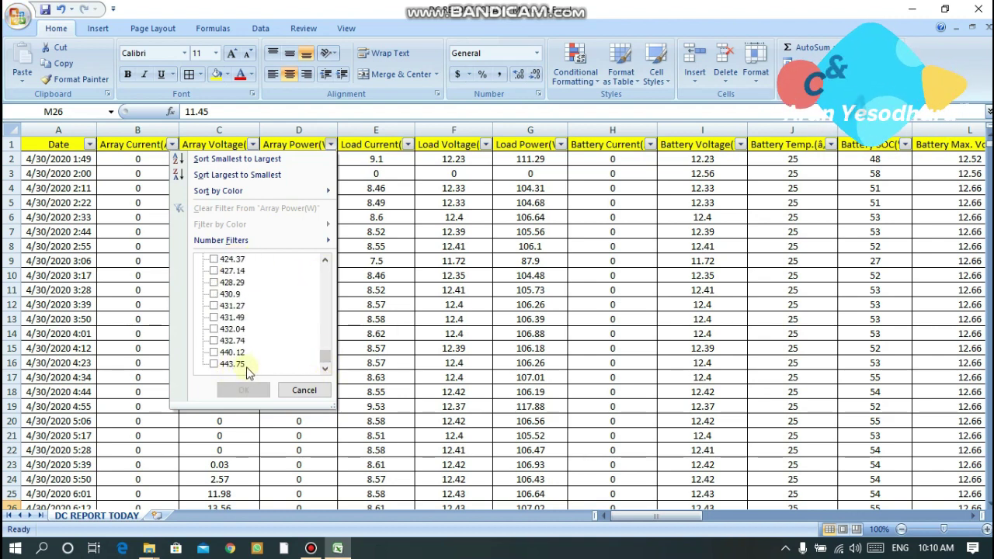
left_click(245, 365)
left_click(243, 390)
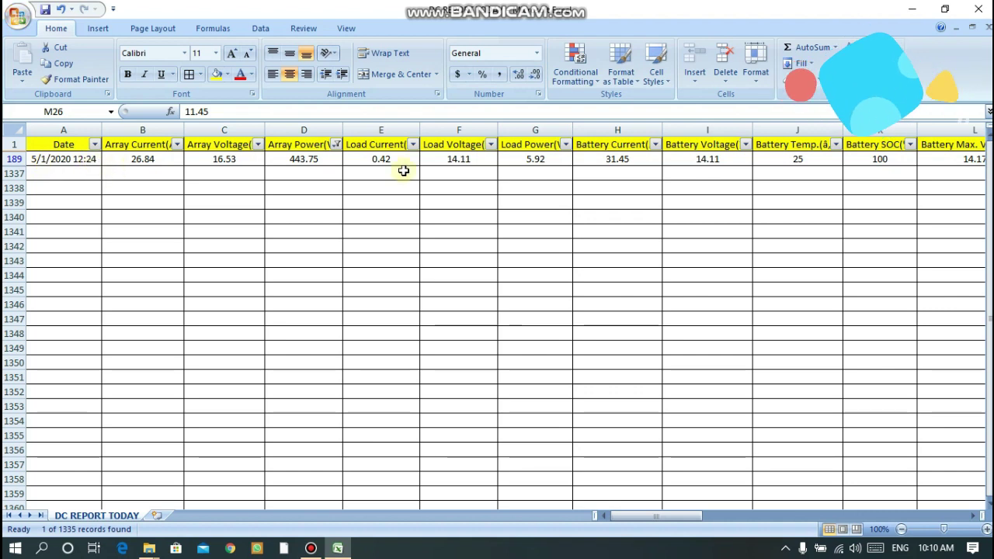
- Reselect all values in the Array Power(W) filter to restore the full list of records
left_click(335, 144)
left_click(243, 262)
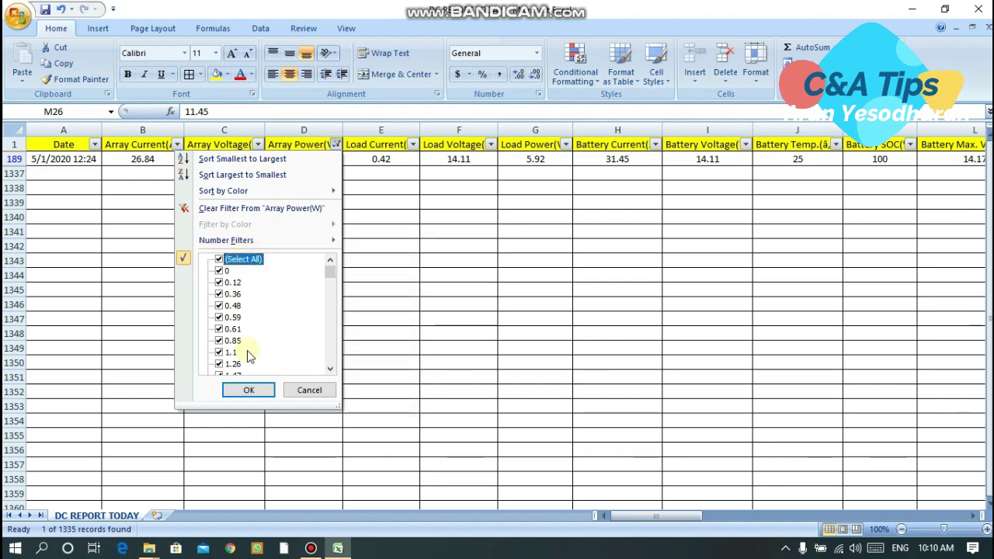
left_click(259, 391)
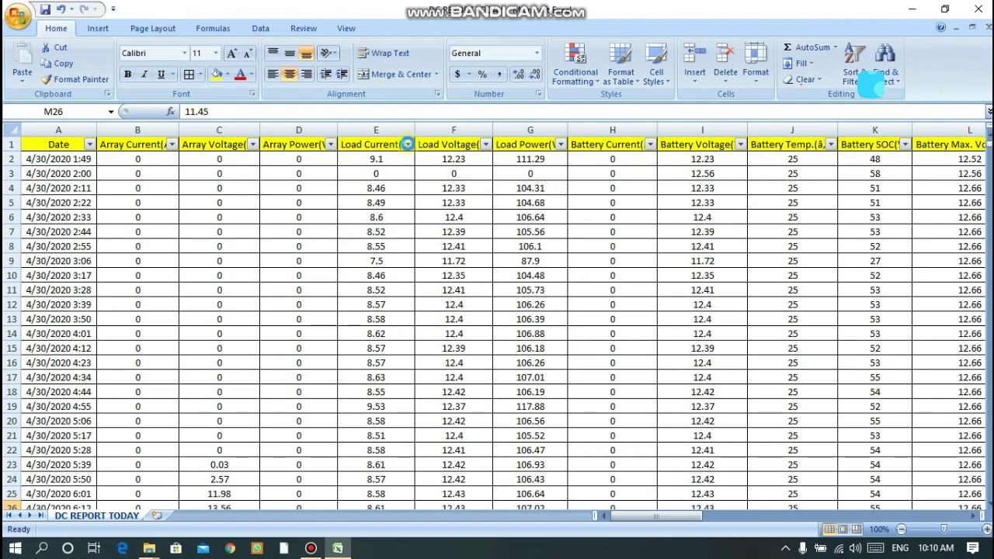
- Filter the Load Current(A) column to only the highest value, 11.19
left_click(408, 145)
left_click(317, 259)
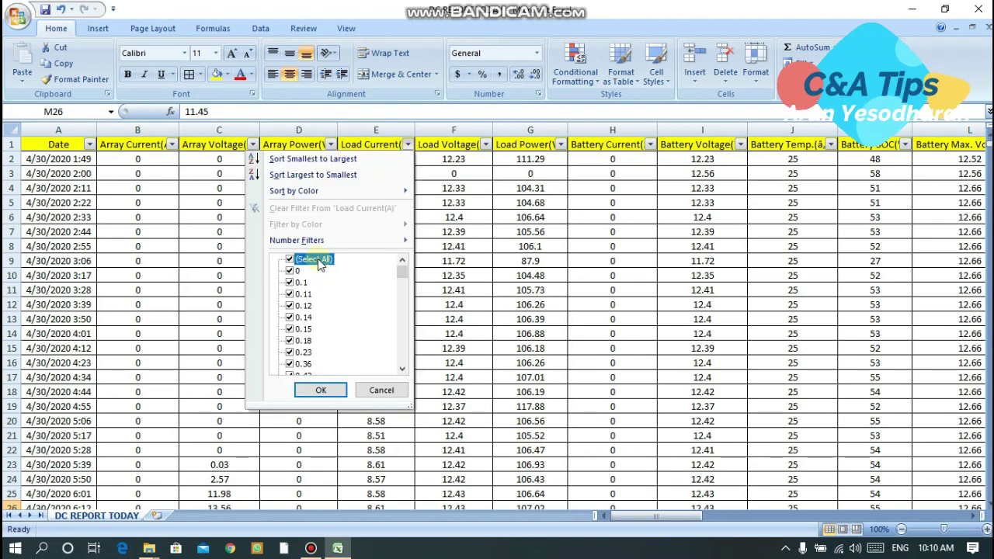
left_click_drag(403, 270, 401, 359)
left_click(306, 363)
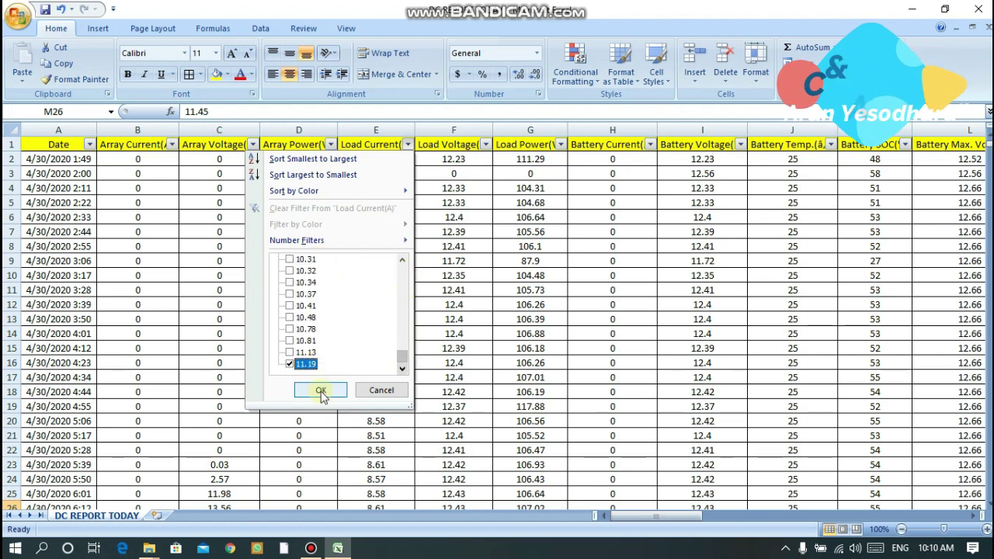
left_click(321, 391)
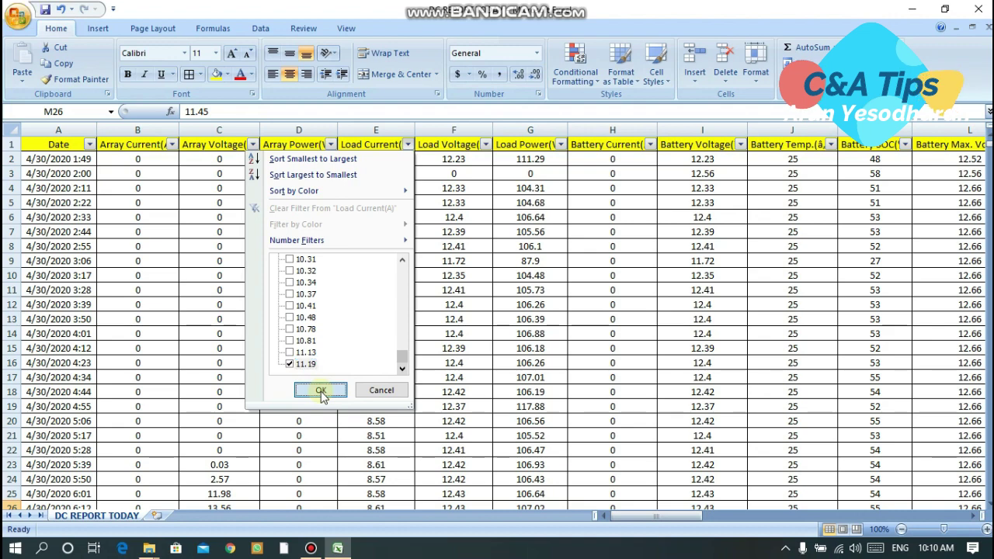